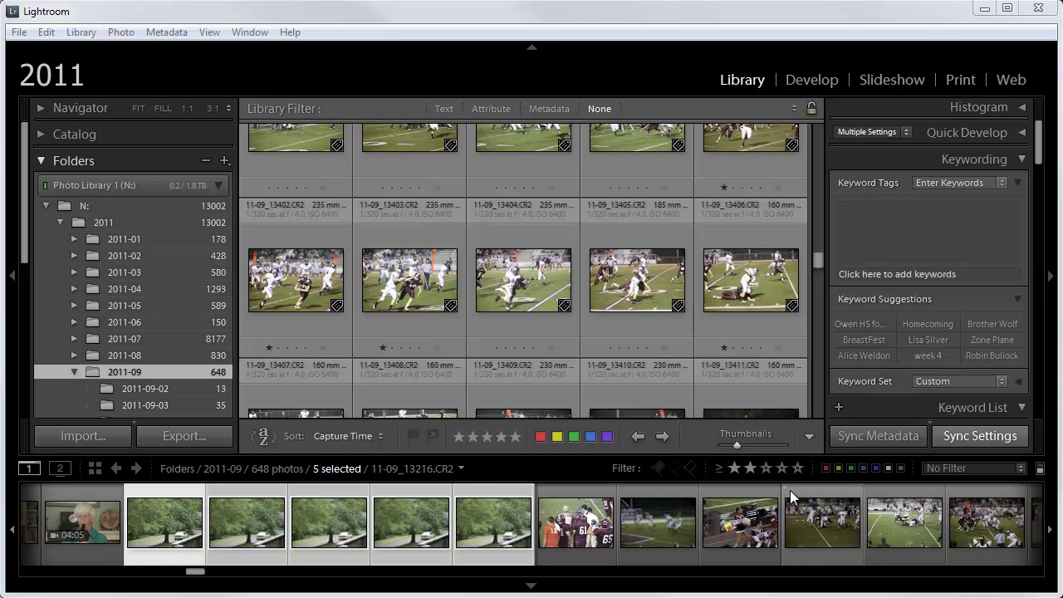
- In the Import window, choose the basic copyright 2011 metadata preset under Apply During Import
click(74, 434)
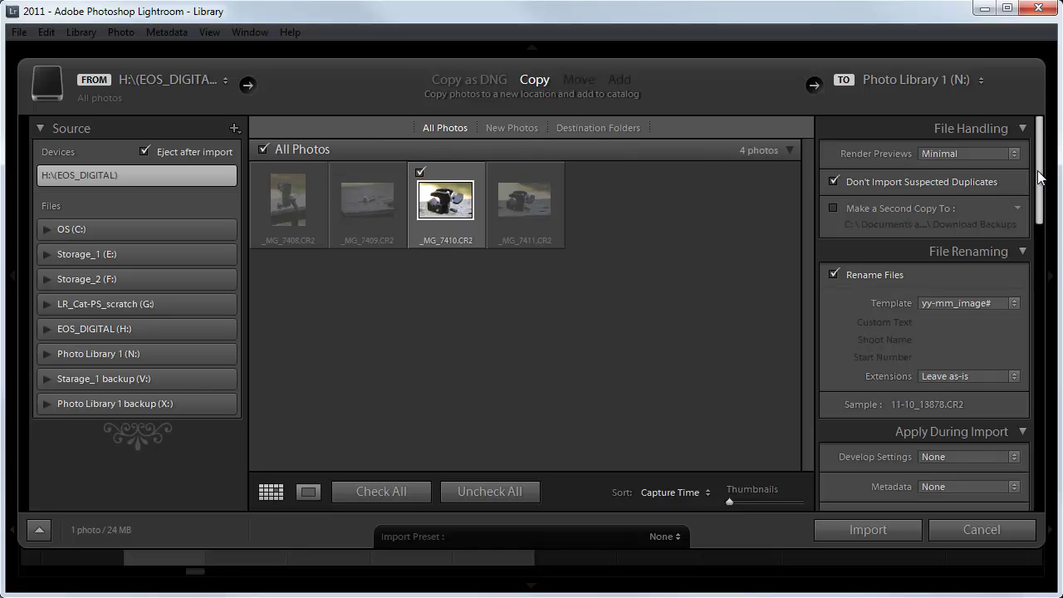
drag(1039, 177, 1053, 221)
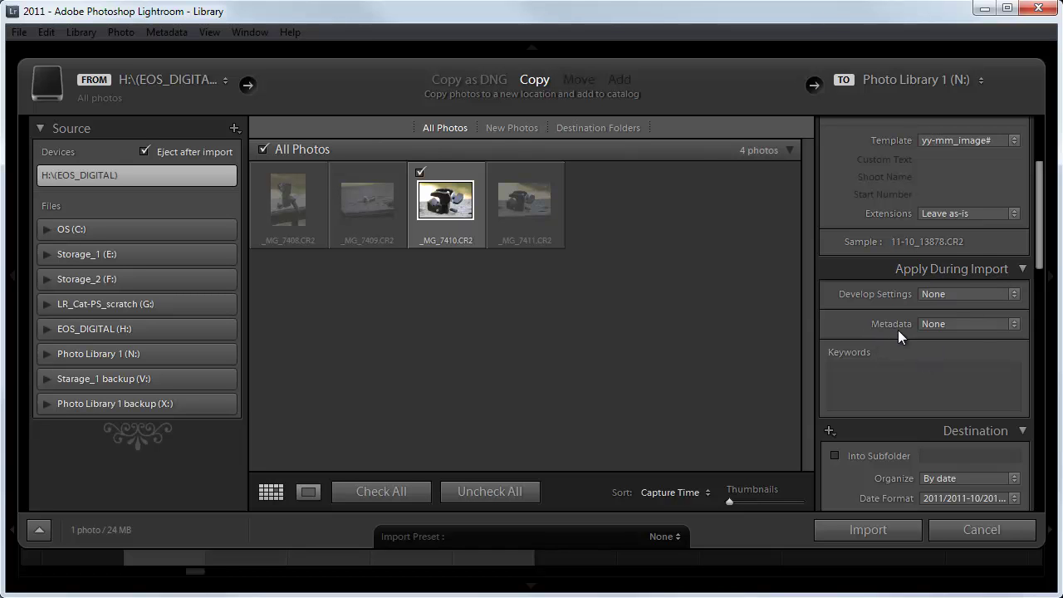
click(1012, 323)
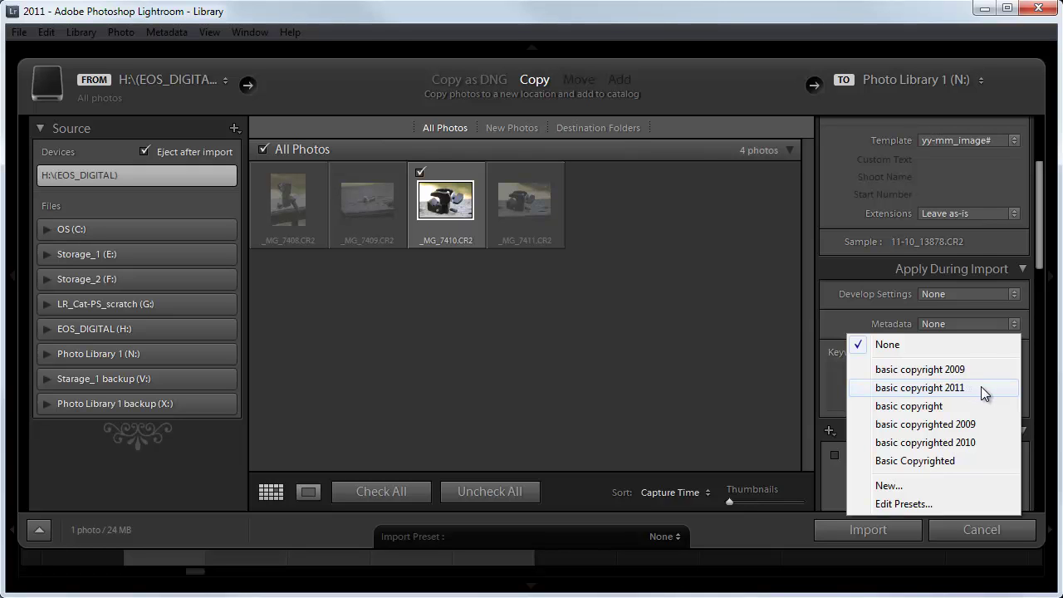
click(960, 388)
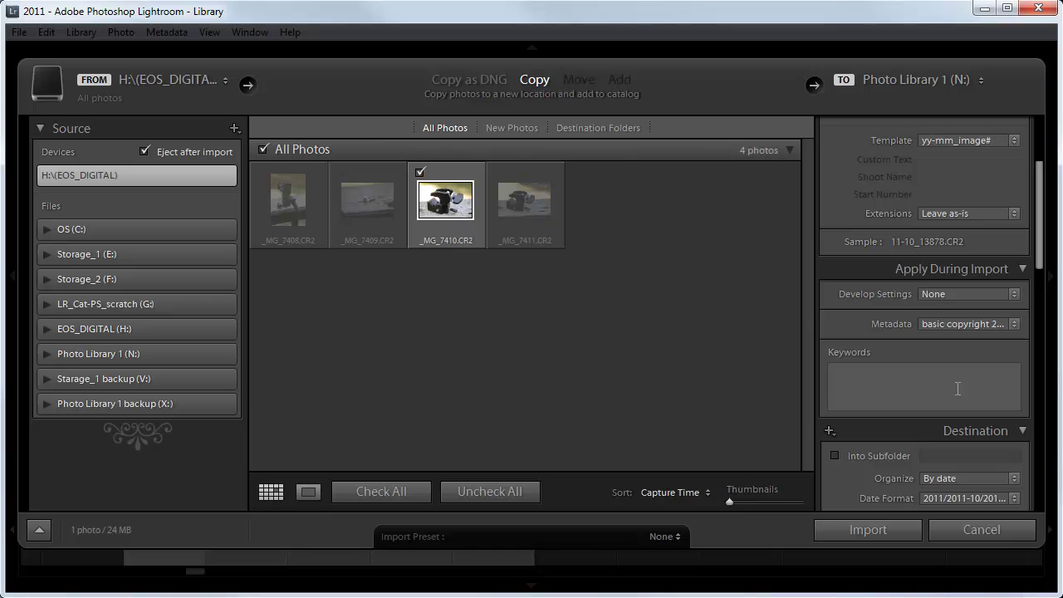
click(1014, 324)
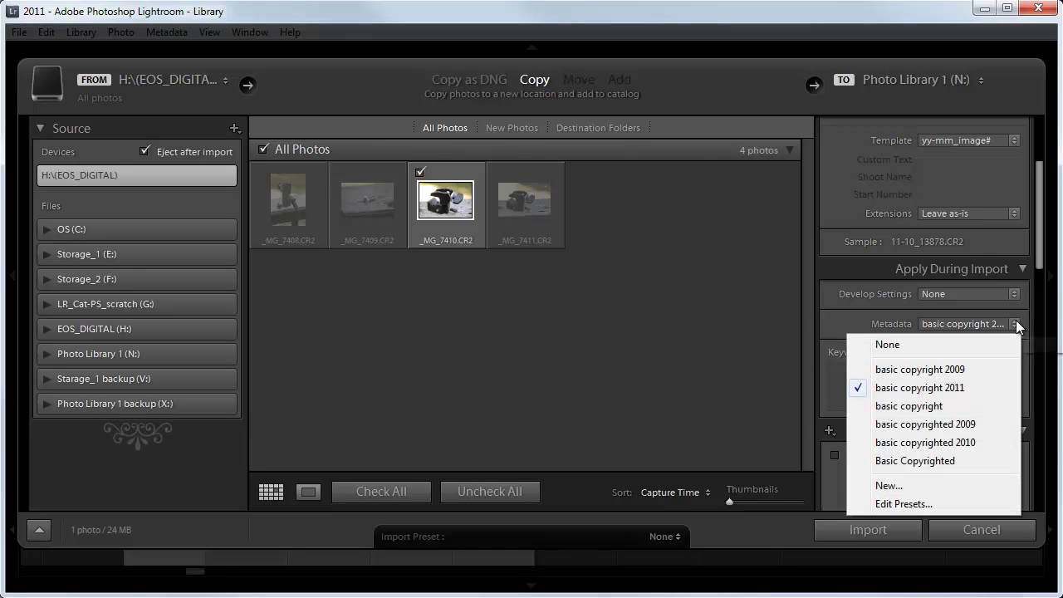
- Open Edit Metadata Presets, centre the dialog, and load the basic copyright 2011 preset
click(907, 505)
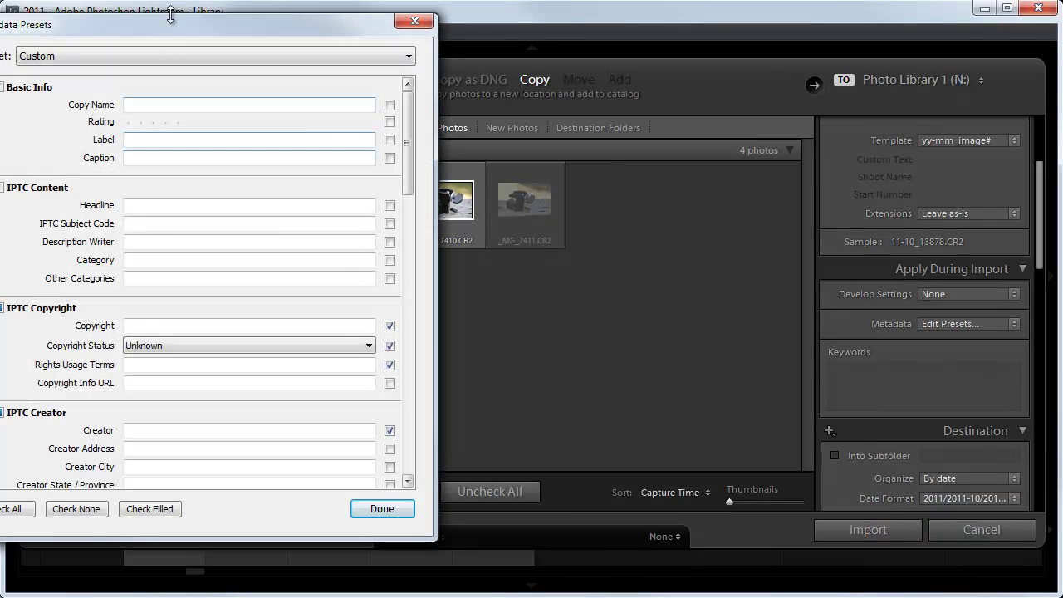
drag(167, 25, 379, 38)
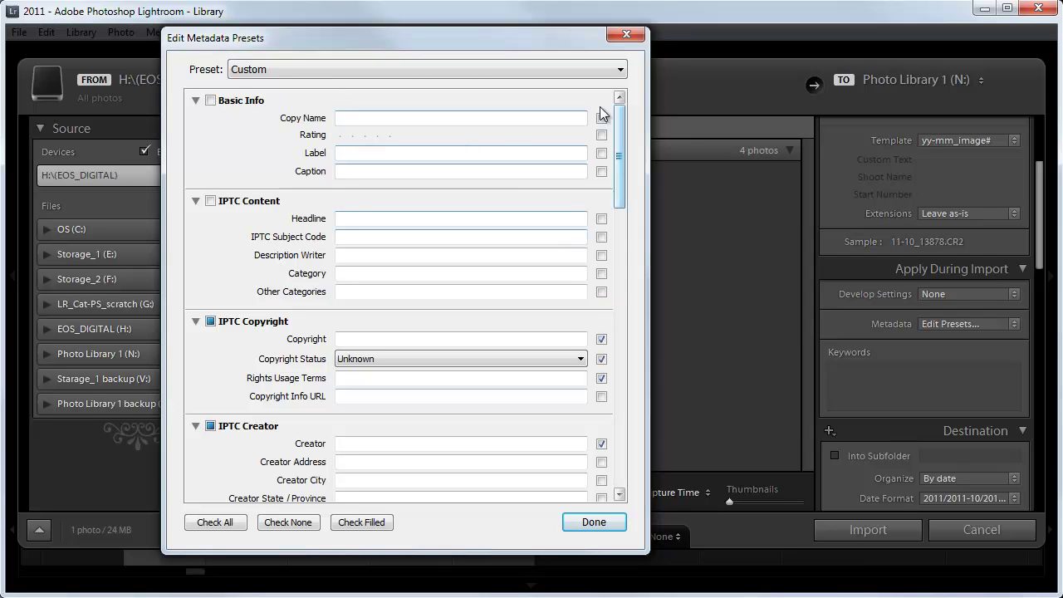
click(618, 71)
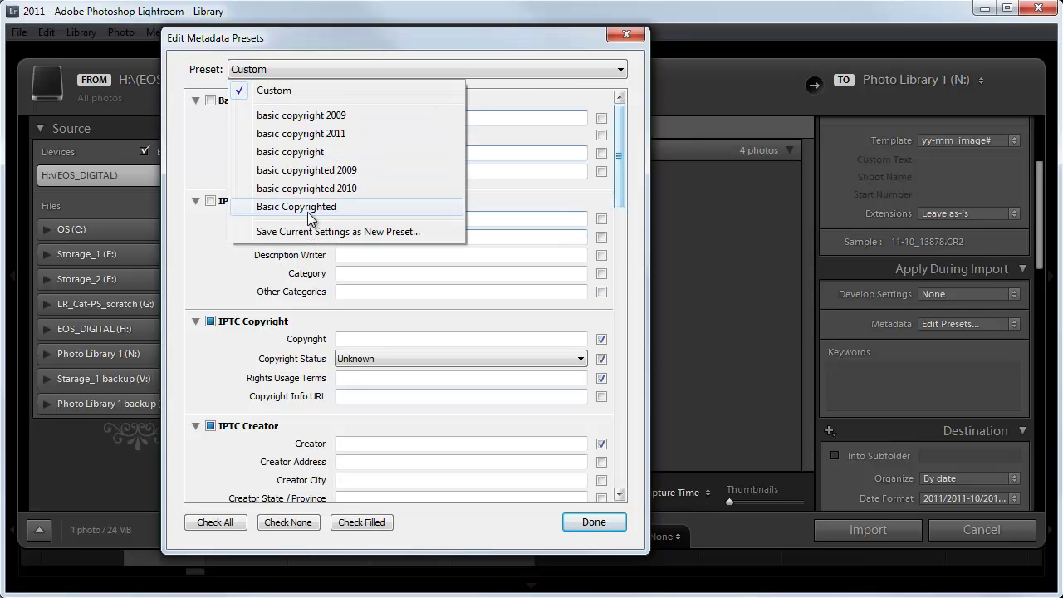
click(333, 134)
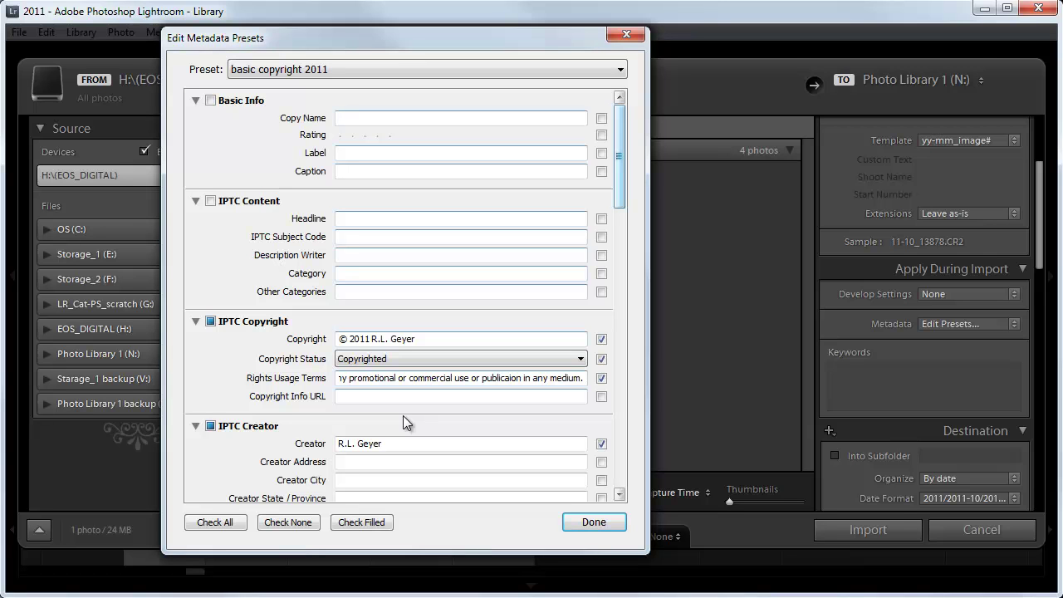
- Add a © after the name in the copyright notice, then delete it again
click(428, 340)
click(439, 342)
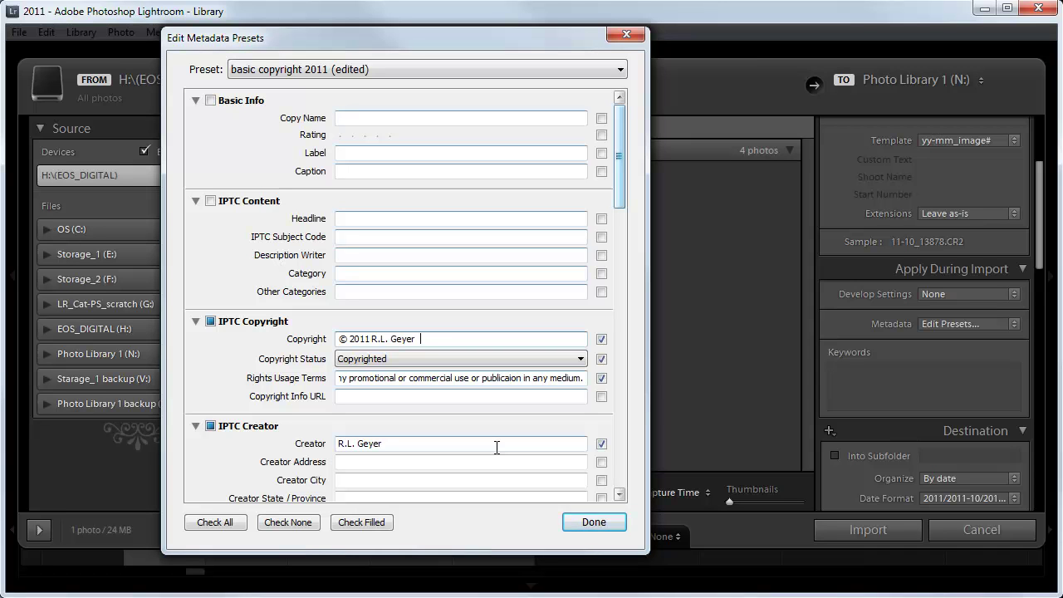
text(©)
key(BackSpace)
key(BackSpace)
click(580, 358)
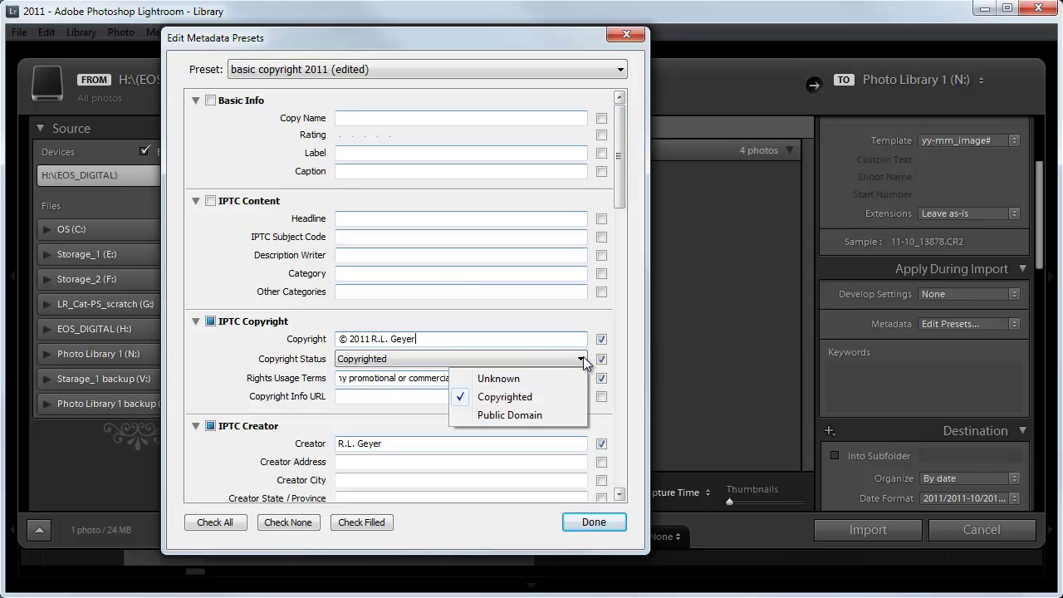
click(534, 396)
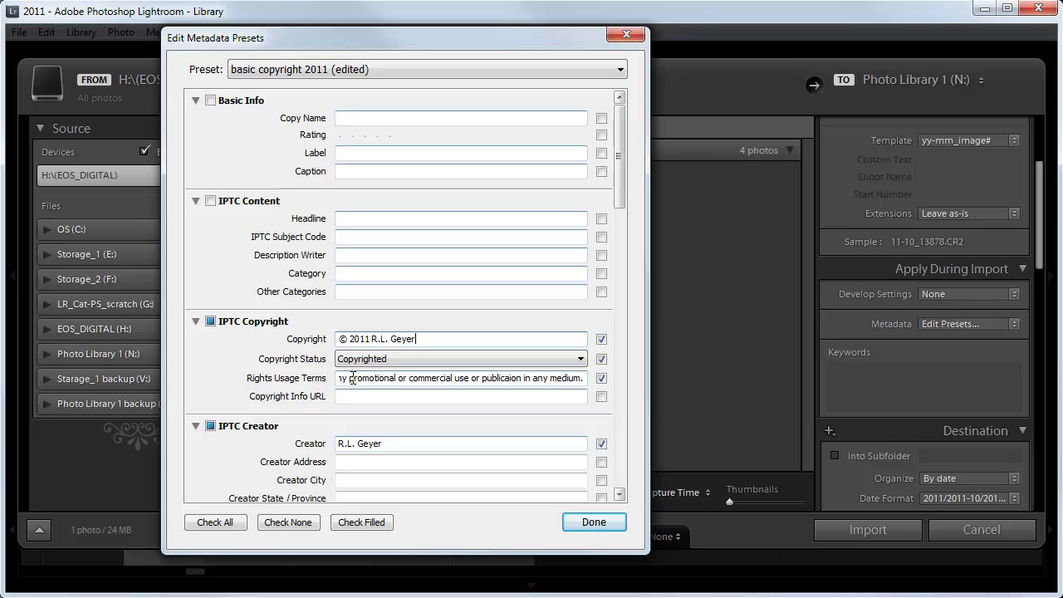
key(Tab)
drag(349, 380, 296, 380)
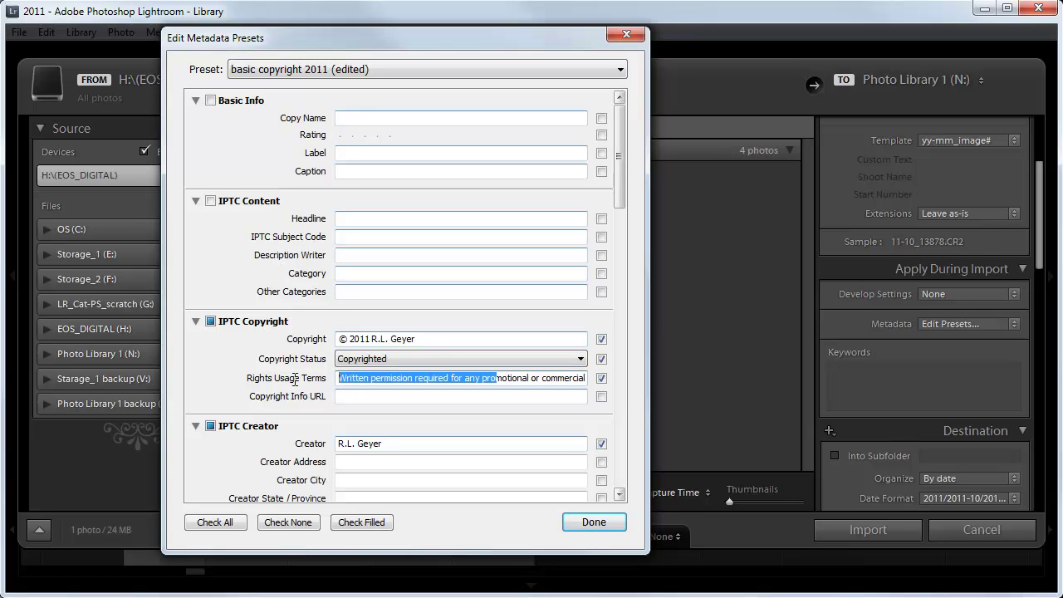
click(494, 378)
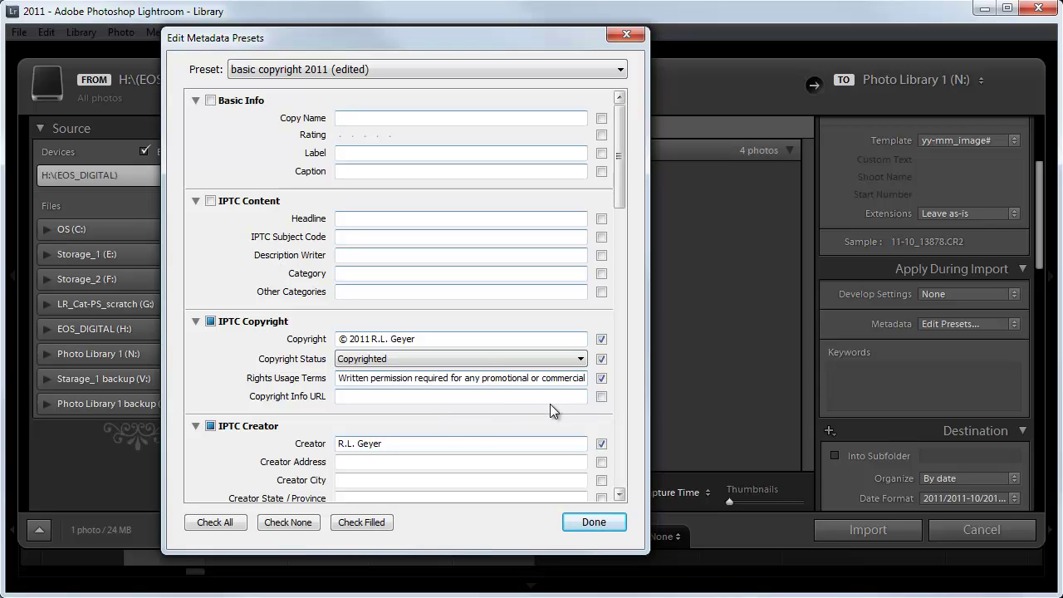
drag(561, 377, 646, 378)
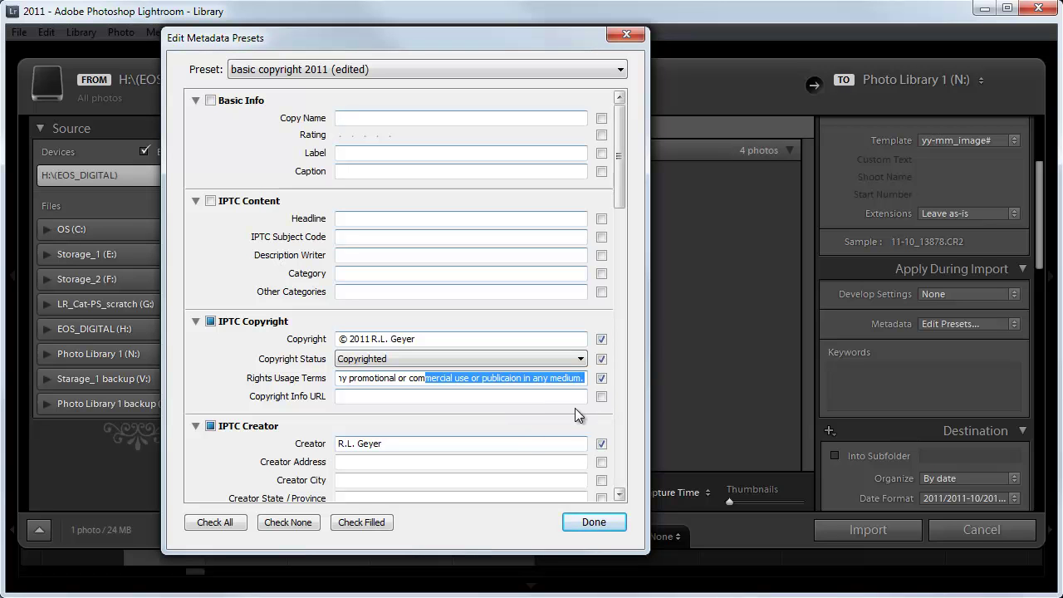
click(533, 378)
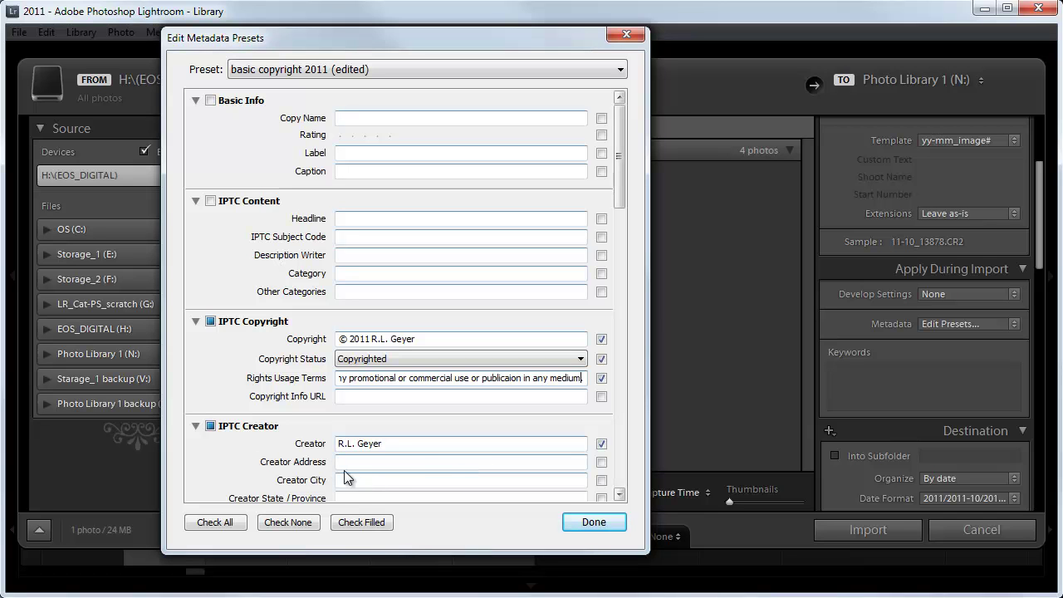
click(619, 495)
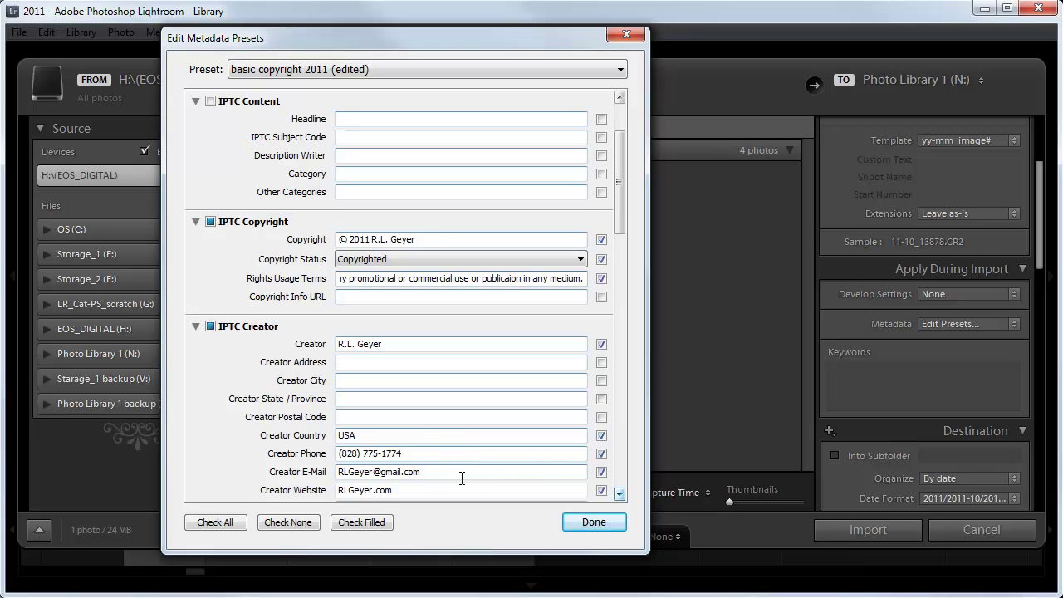
click(618, 495)
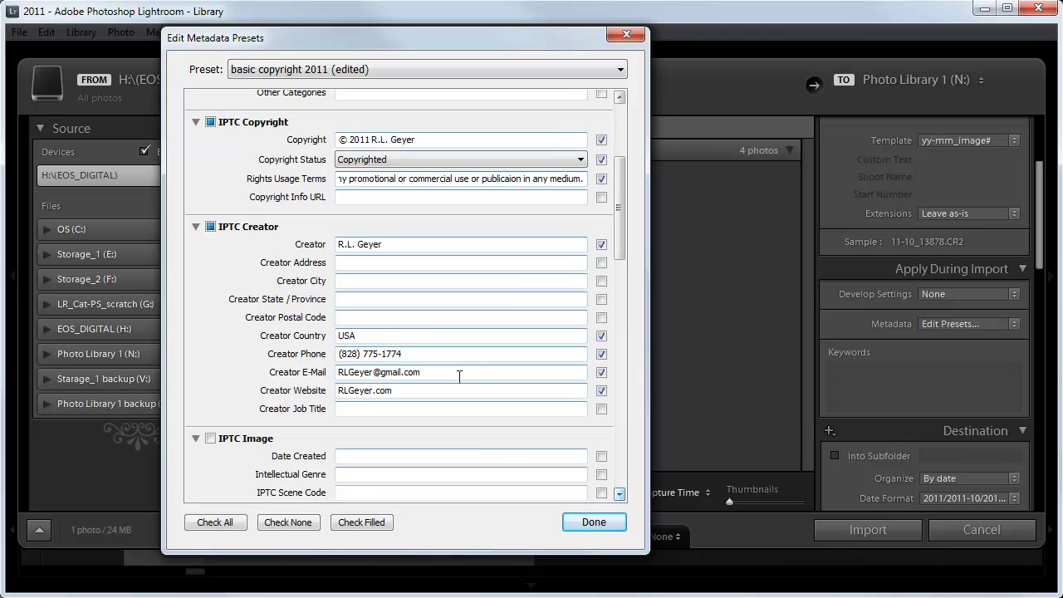
click(620, 494)
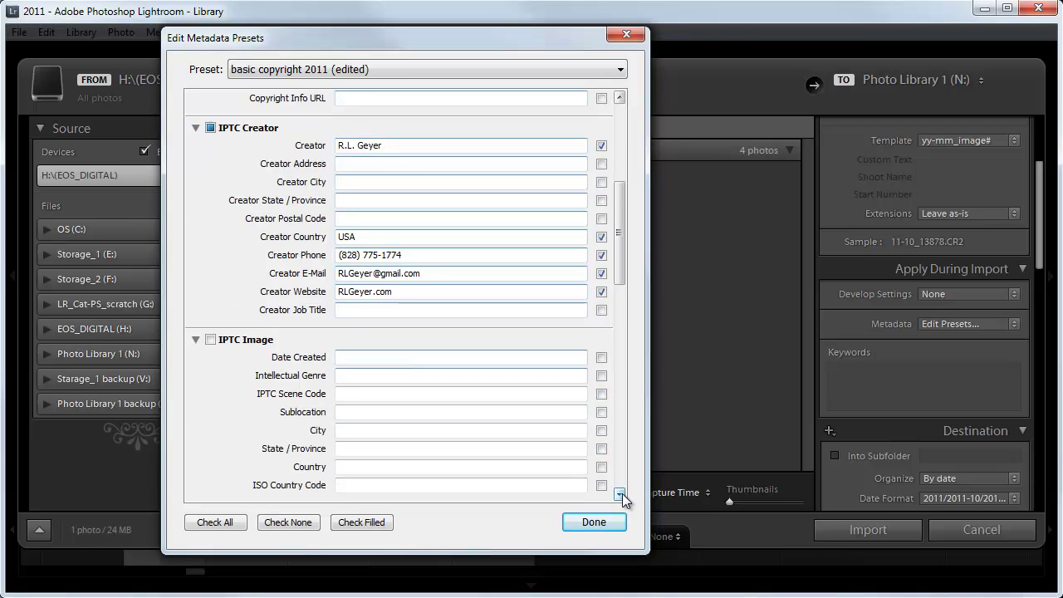
click(619, 494)
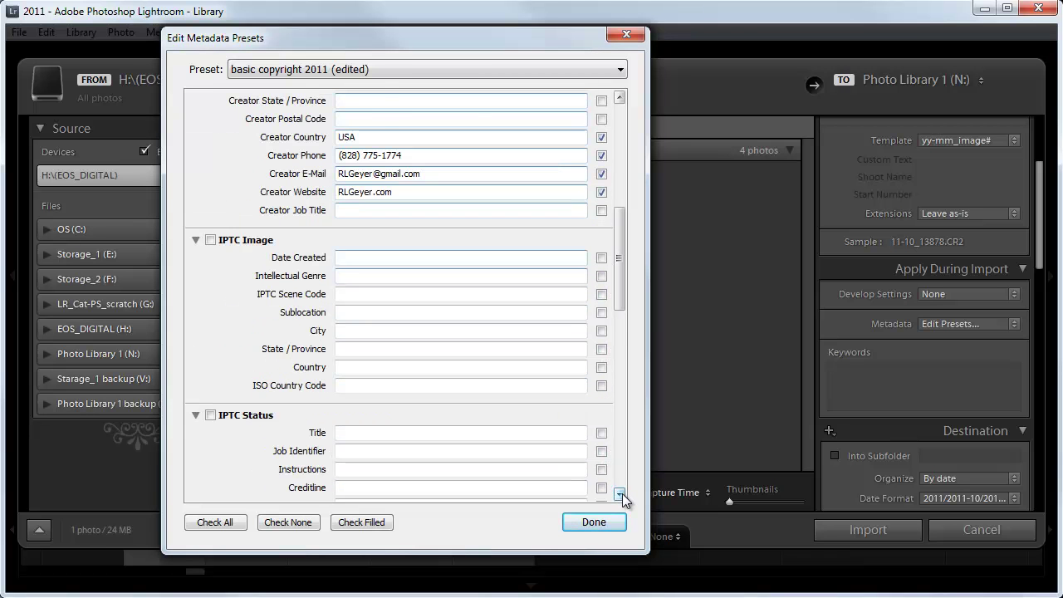
click(620, 494)
click(619, 494)
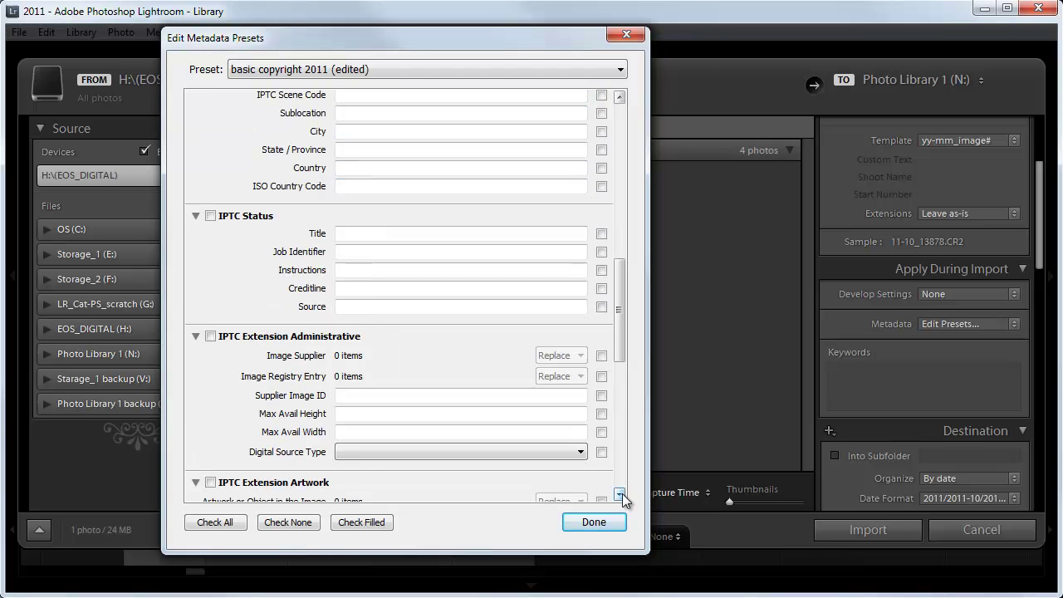
click(620, 494)
click(619, 494)
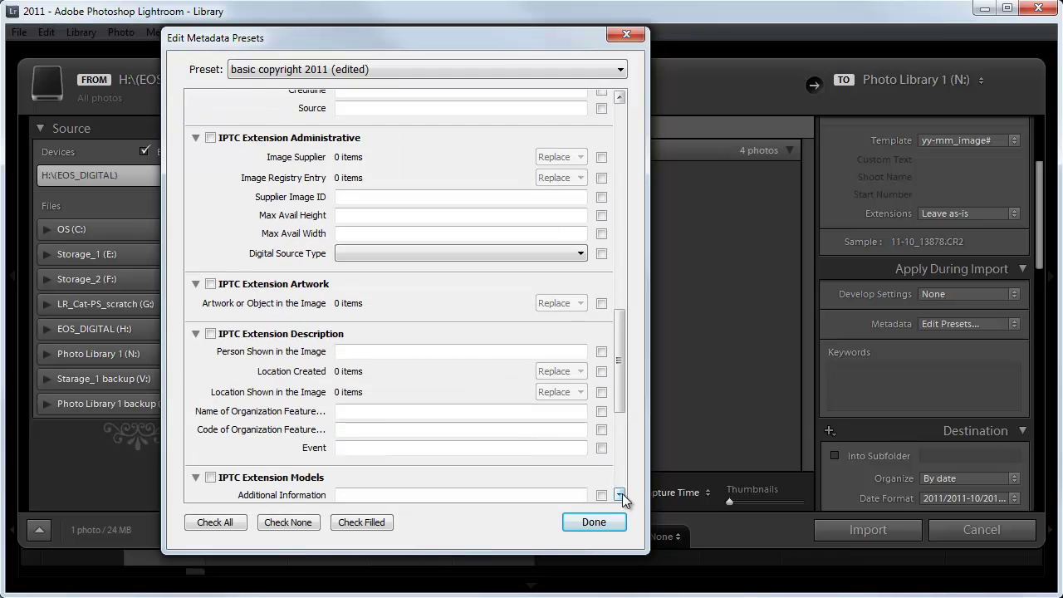
click(620, 494)
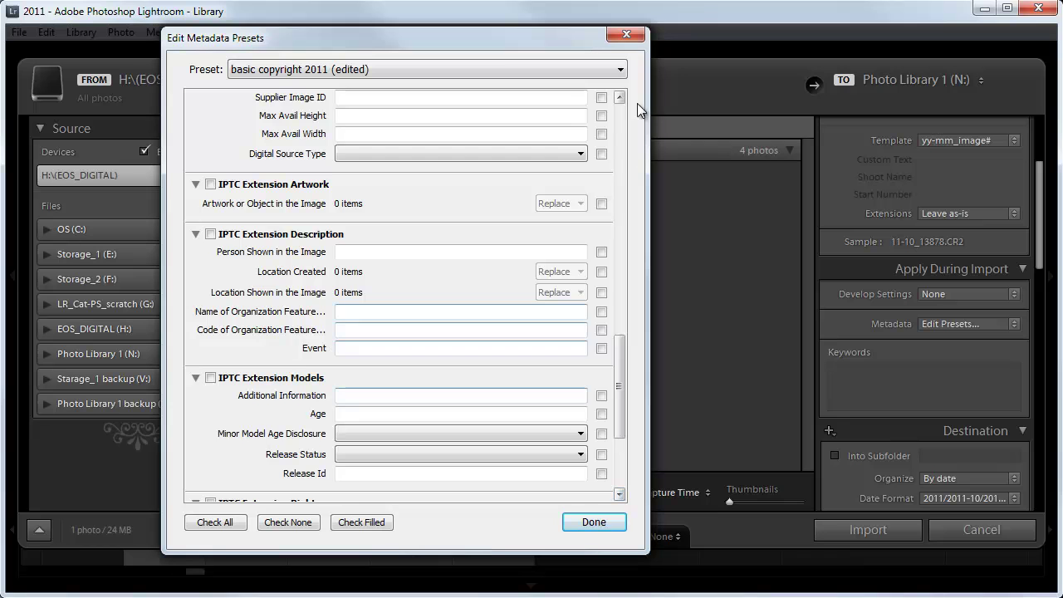
scroll(614, 109, up, 1)
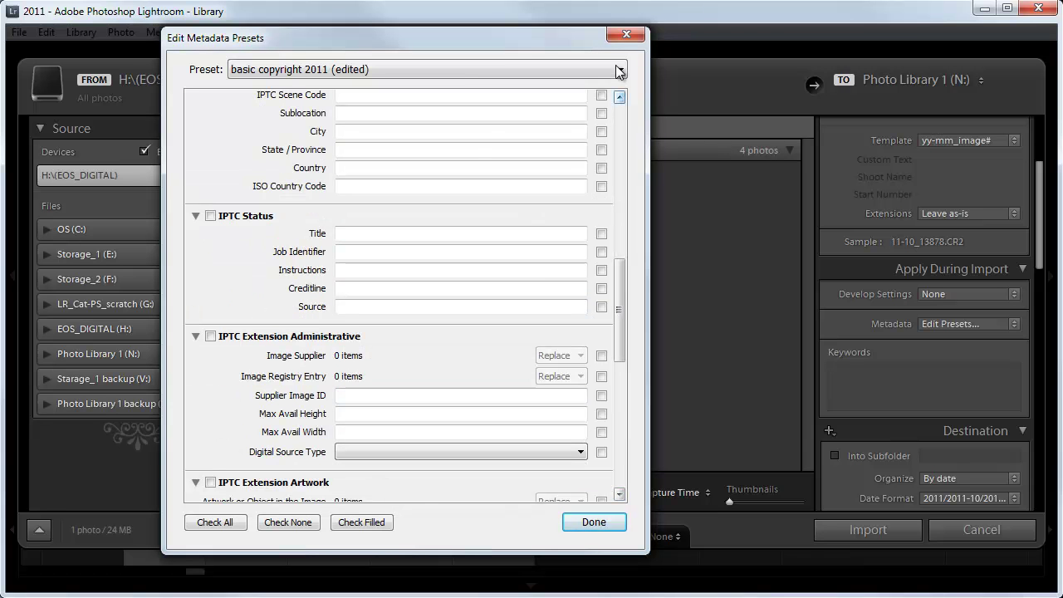
click(619, 71)
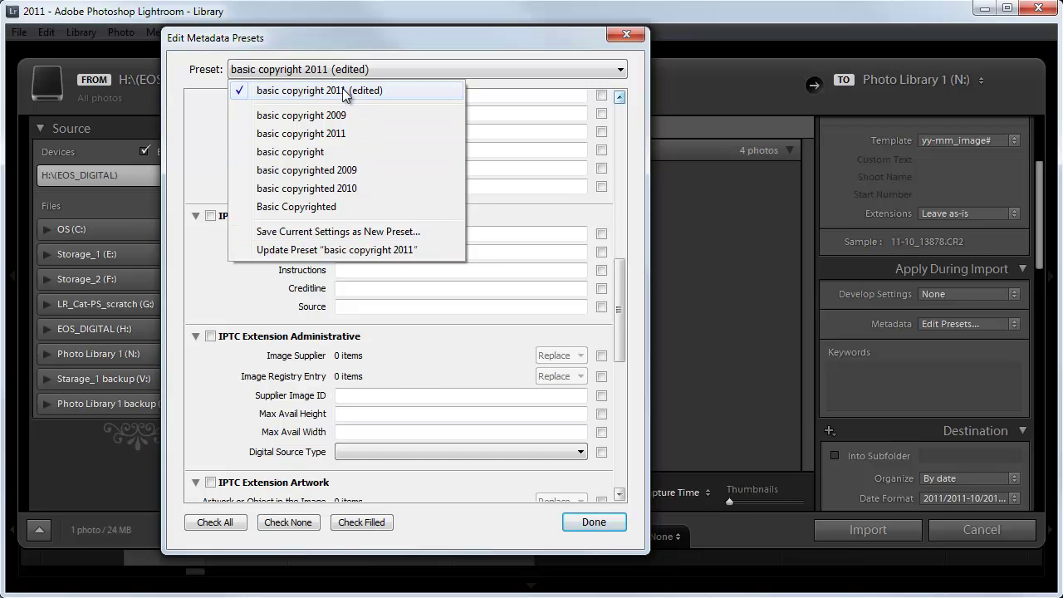
click(636, 72)
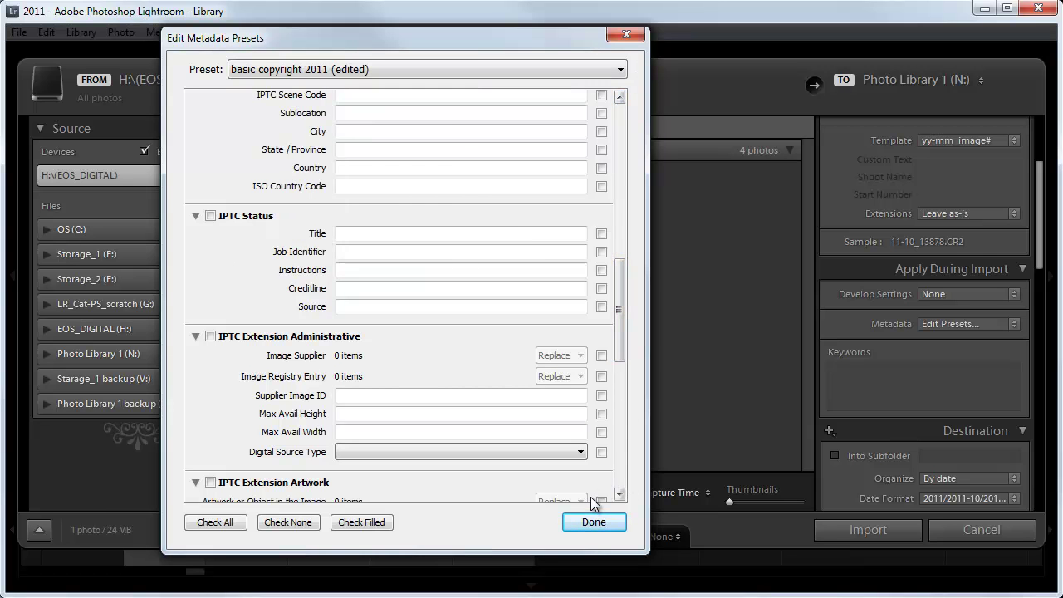
drag(619, 297, 609, 167)
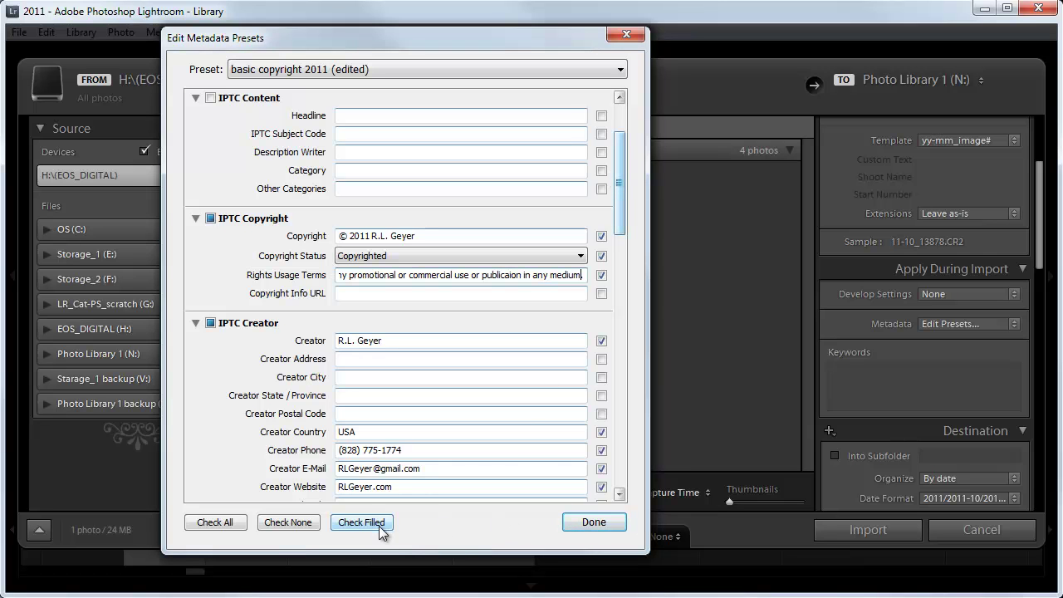
- Close the preset editor without saving and reselect basic copyright 2011 under Apply During Import
click(627, 32)
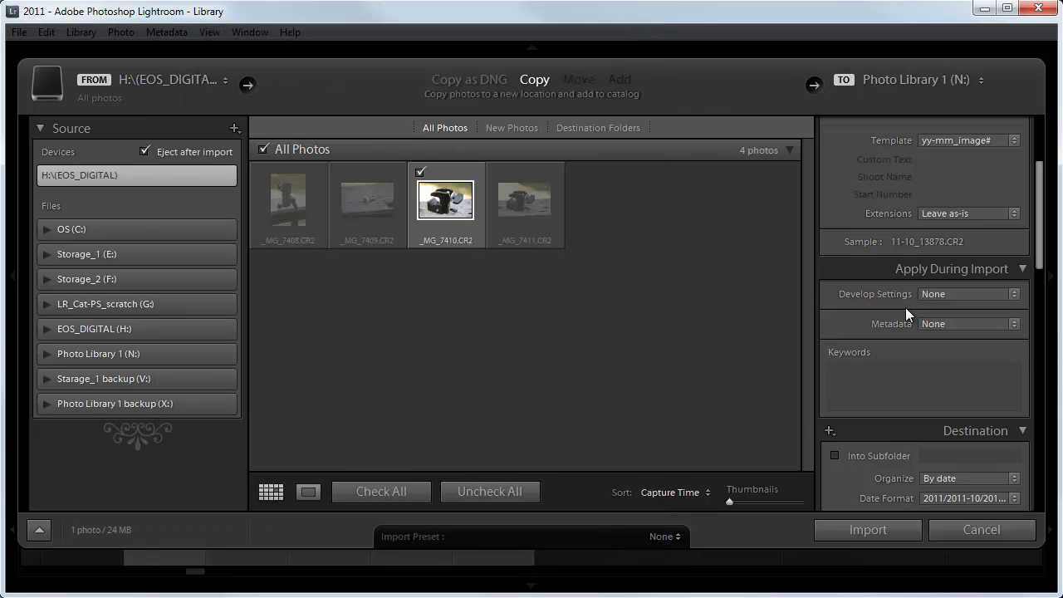
click(1014, 323)
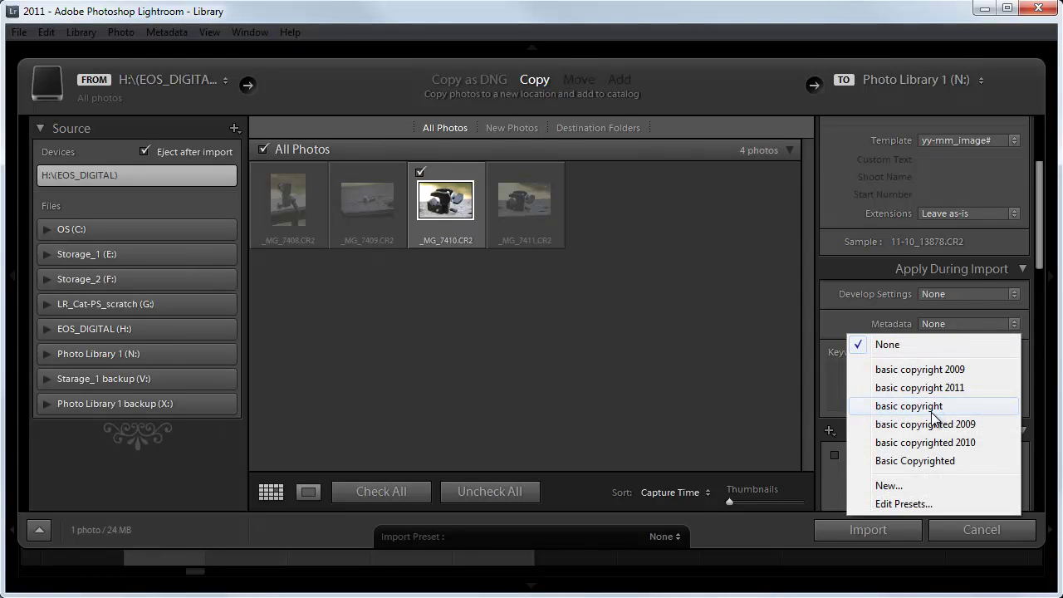
click(955, 387)
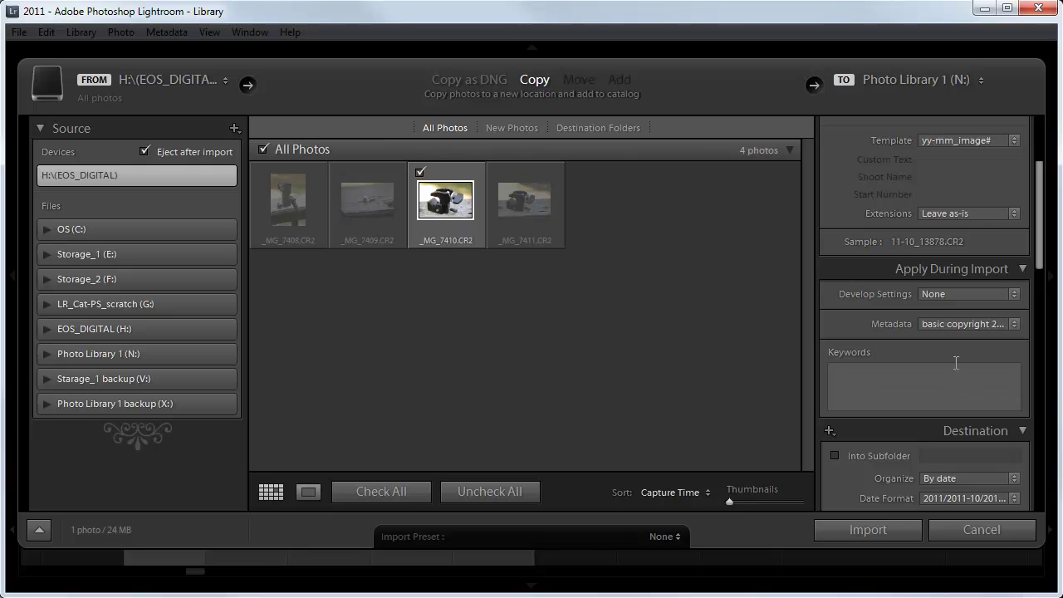